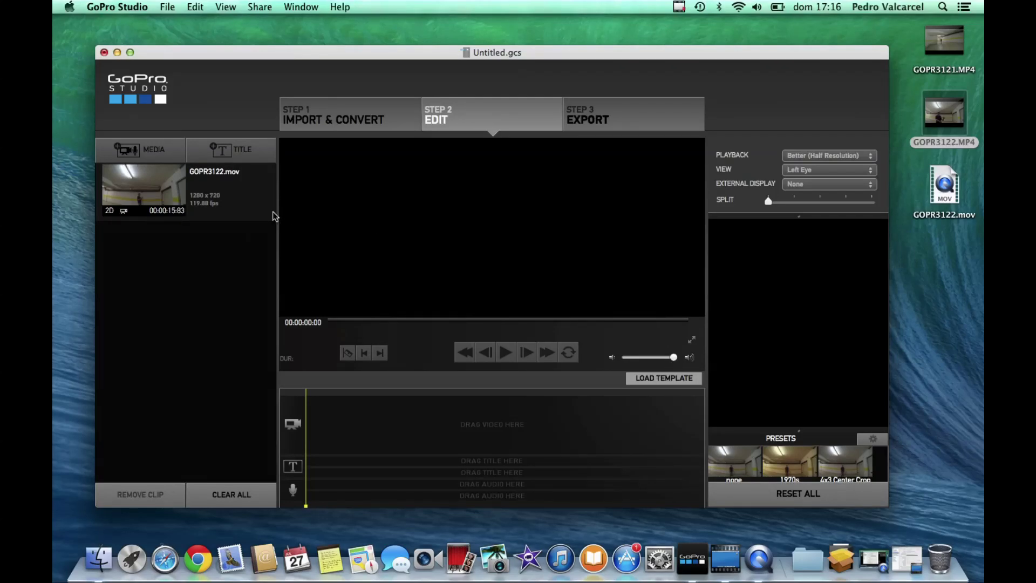
- Place GOPR3122.mov on the video track and split it at 00:00:07:15
left_click(245, 199)
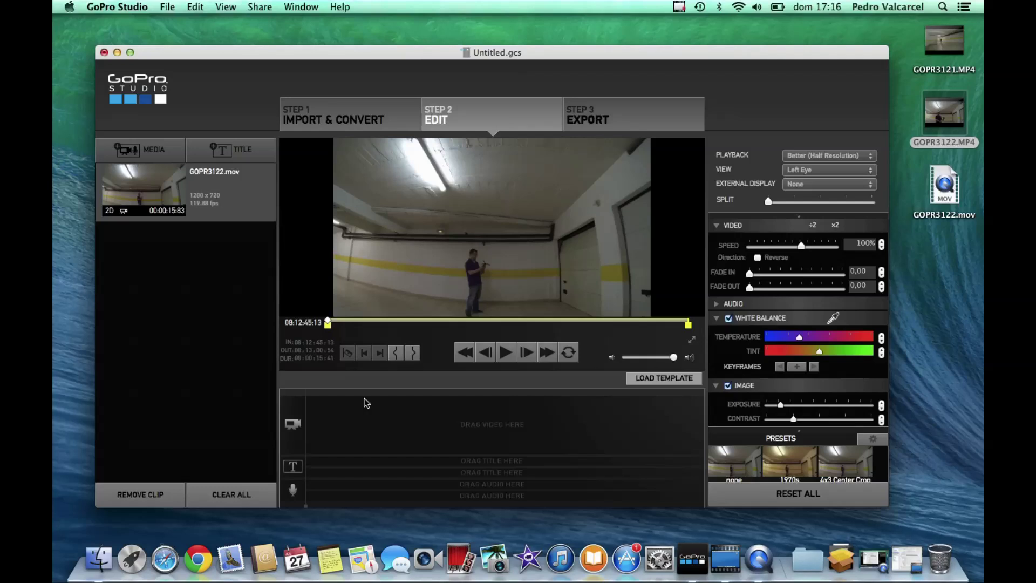
left_click_drag(251, 201, 378, 419)
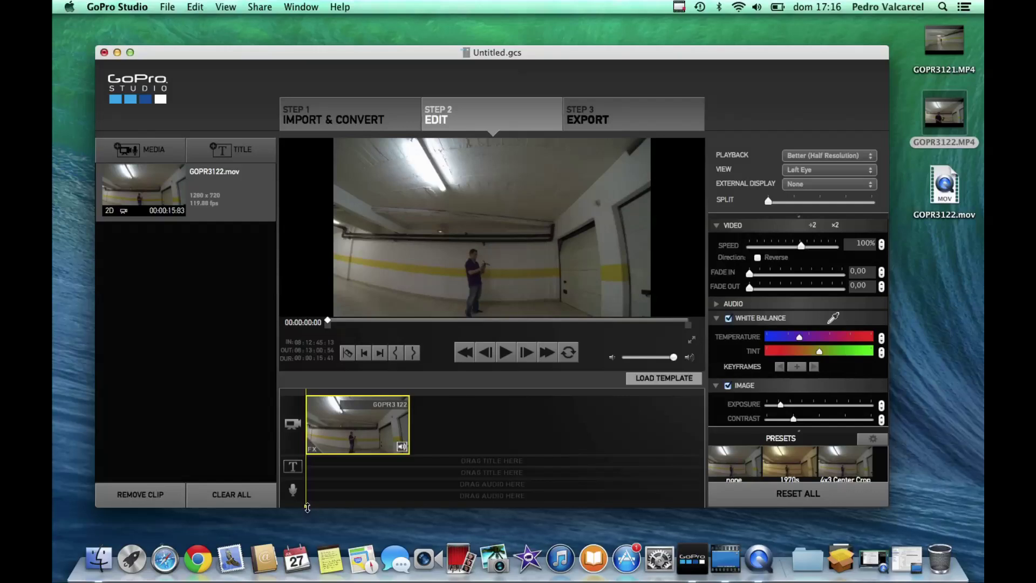
left_click_drag(307, 508, 353, 508)
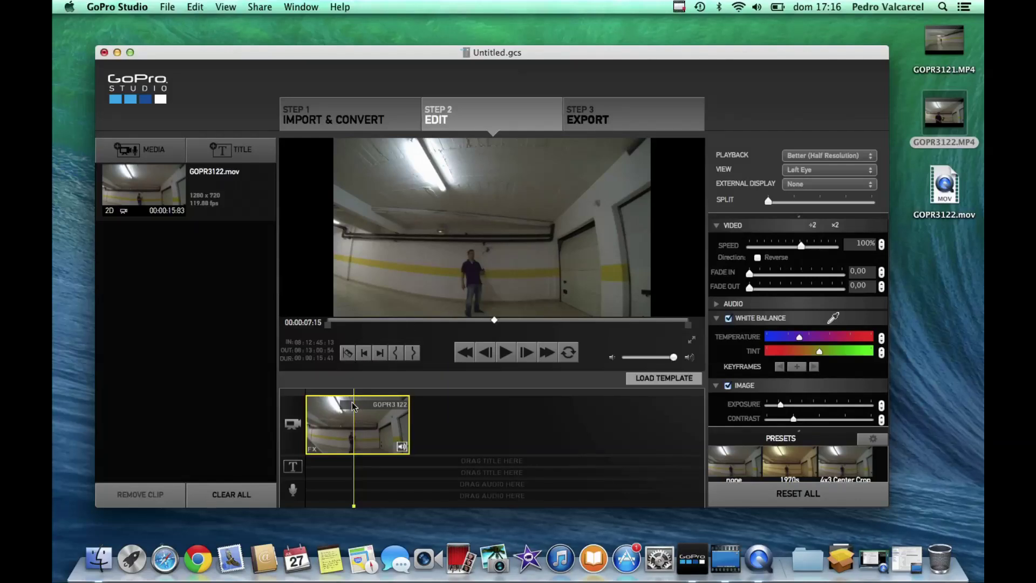
key("super+v")
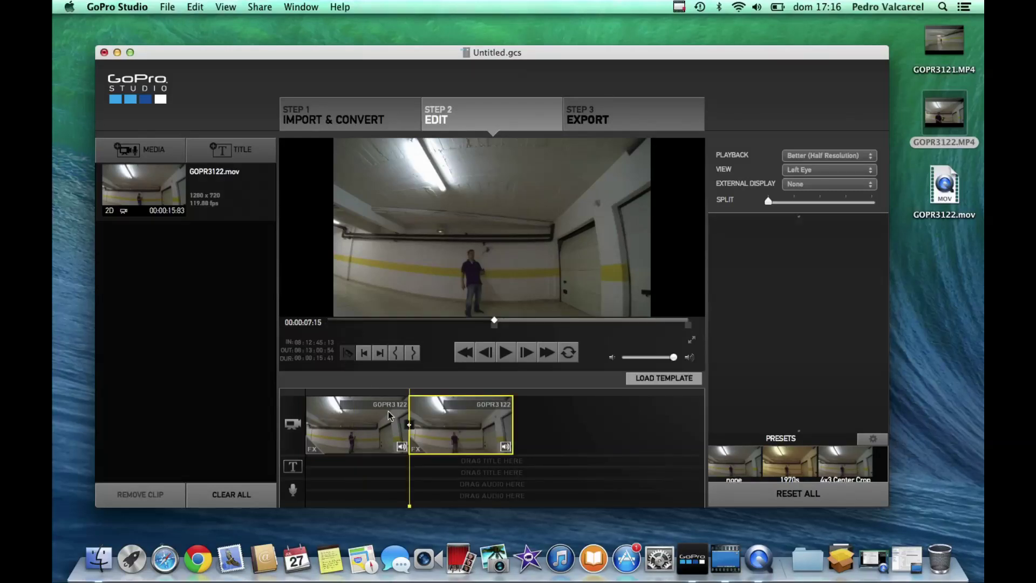
left_click(417, 447)
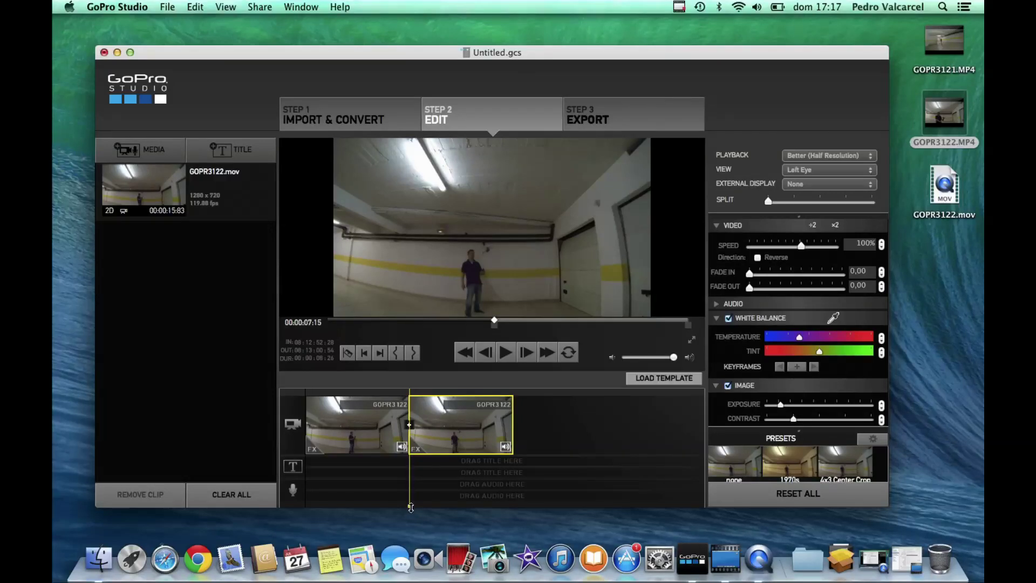
- Split the second segment on the video track at 00:00:08:06
left_click_drag(411, 507, 420, 508)
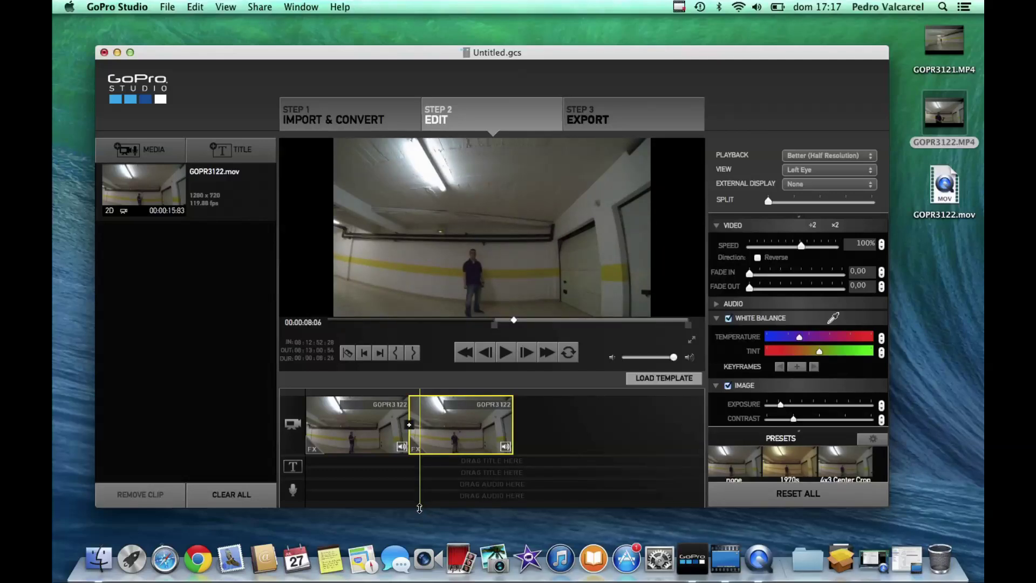
left_click(347, 353)
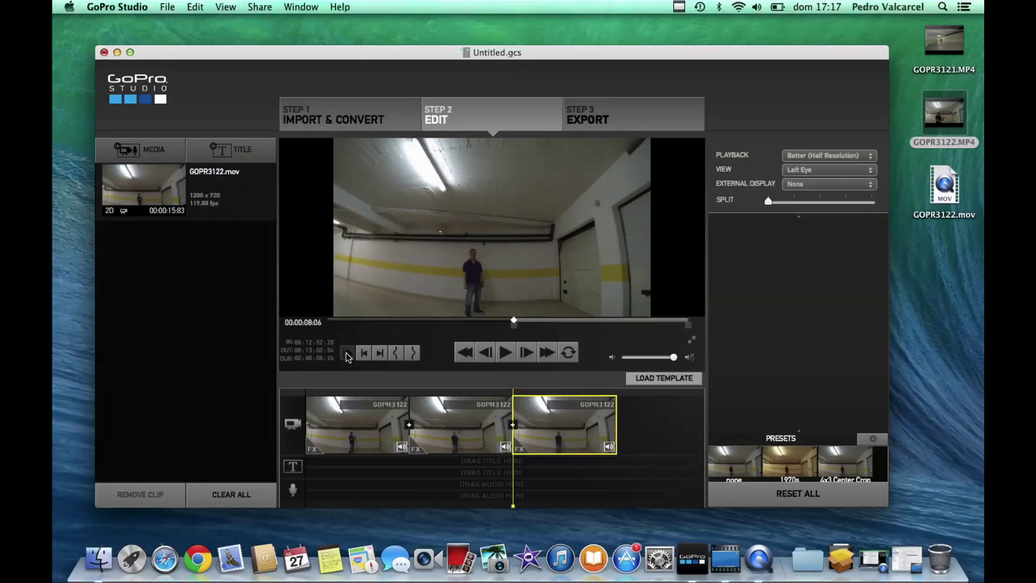
left_click(550, 416)
- Set the playback speed of the middle segment to 20%
left_click(483, 420)
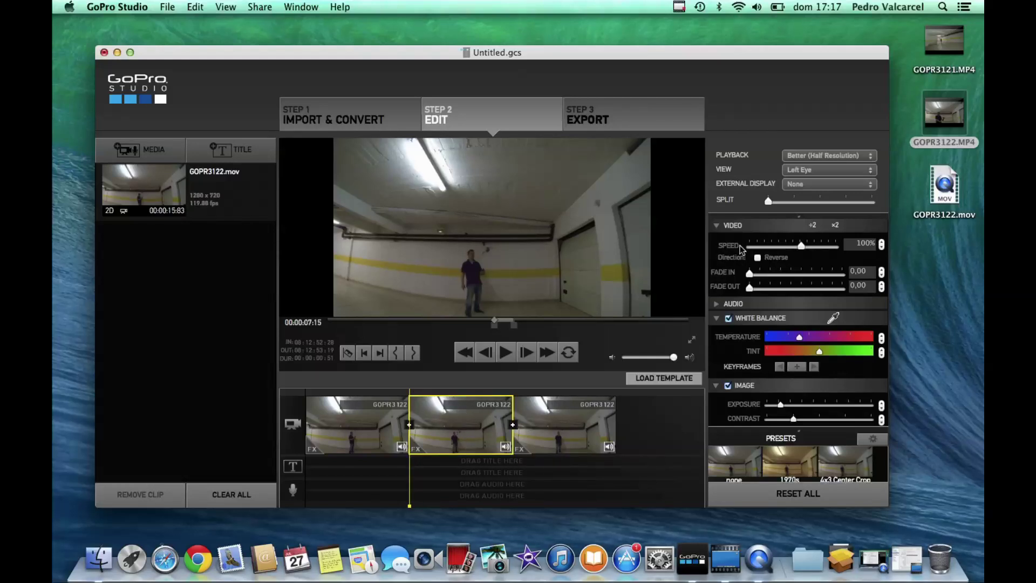
left_click(867, 244)
left_click_drag(865, 244, 852, 244)
type("2")
key("Return")
- Play the three-segment edit from the start of the timeline
left_click_drag(411, 505, 306, 507)
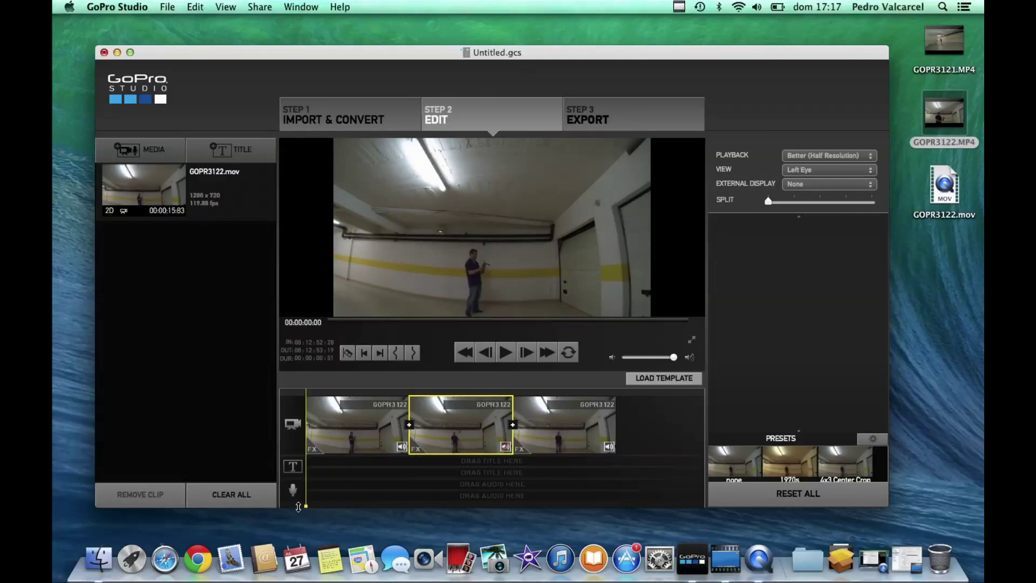
left_click(507, 354)
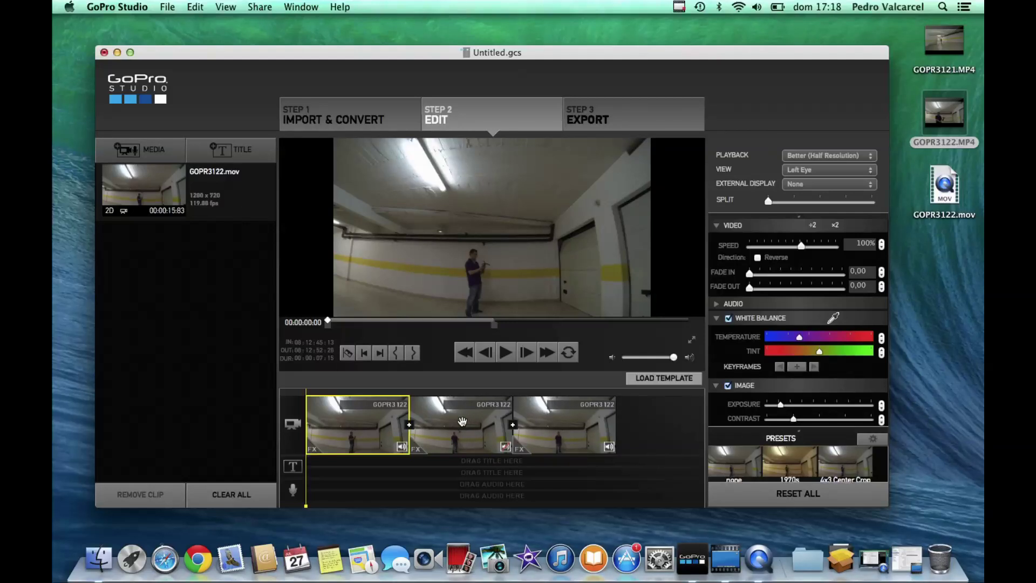
- Delete all three GOPR3122 segments from the video track
left_click(542, 422)
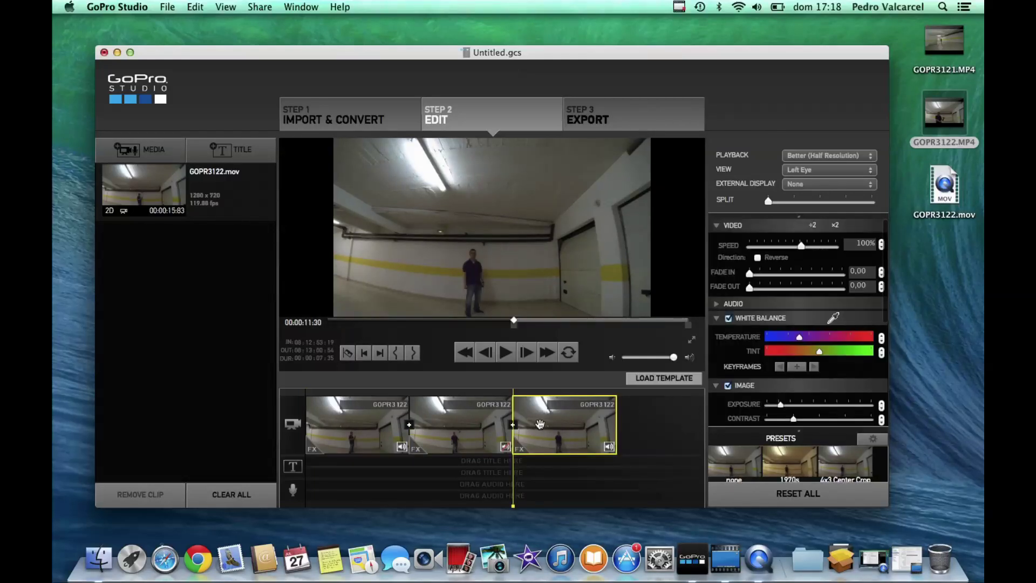
key("Delete")
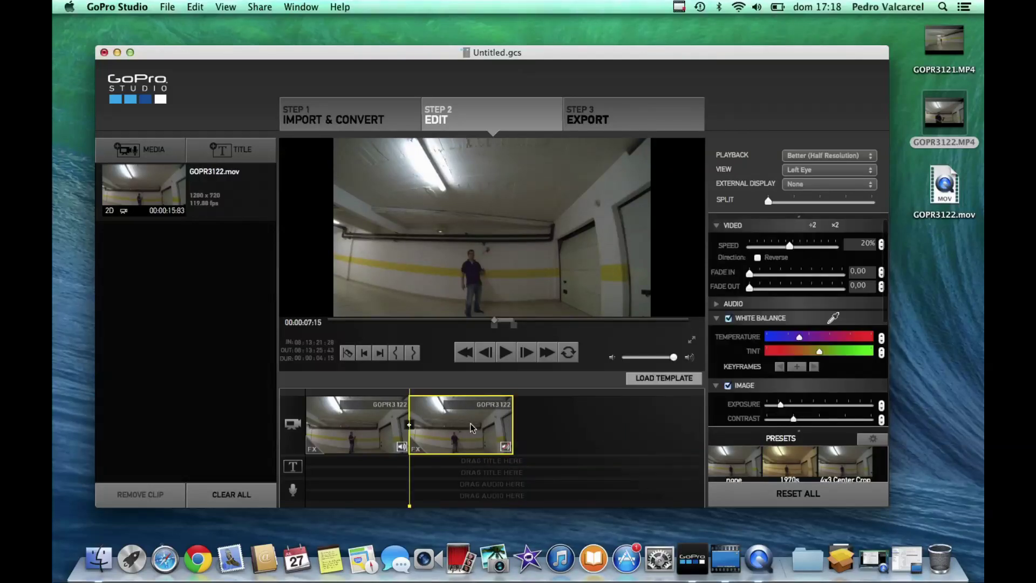
key("Delete")
key("Delete")
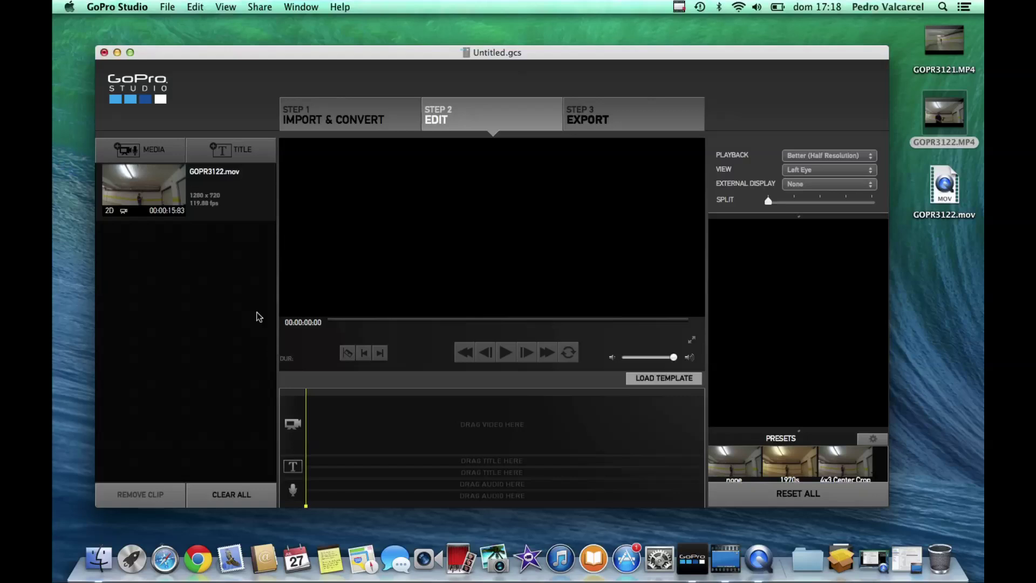
- Place GOPR3122.mov on the empty video track and split it at 00:00:07:51, where the toy helicopter is in flight
left_click(233, 192)
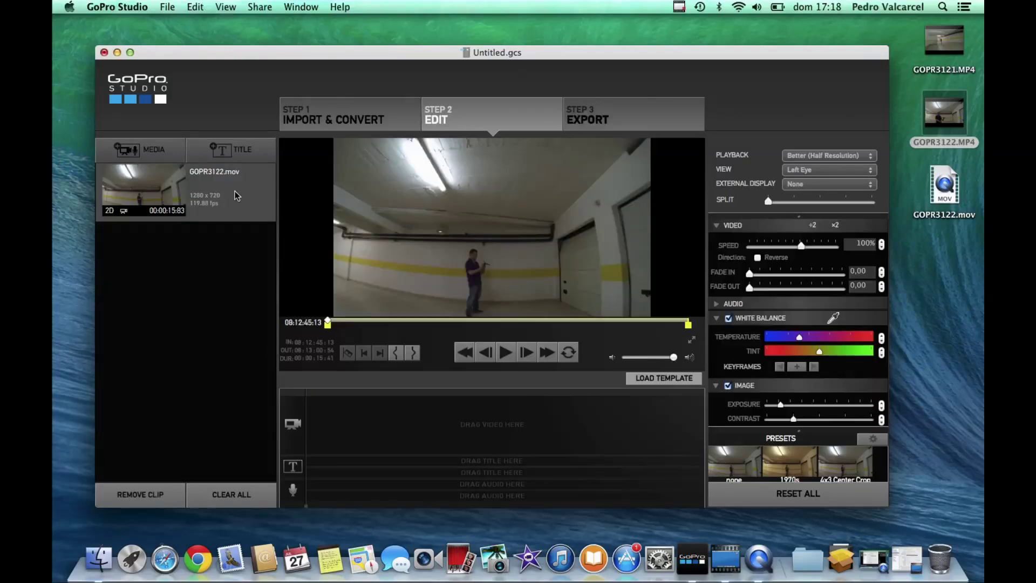
left_click_drag(236, 201, 365, 425)
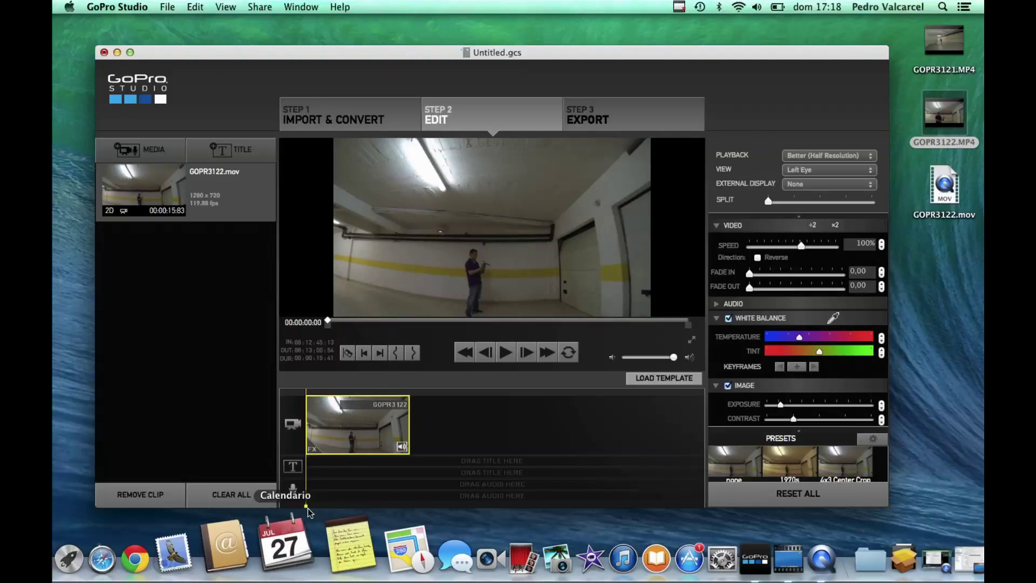
left_click_drag(309, 508, 358, 507)
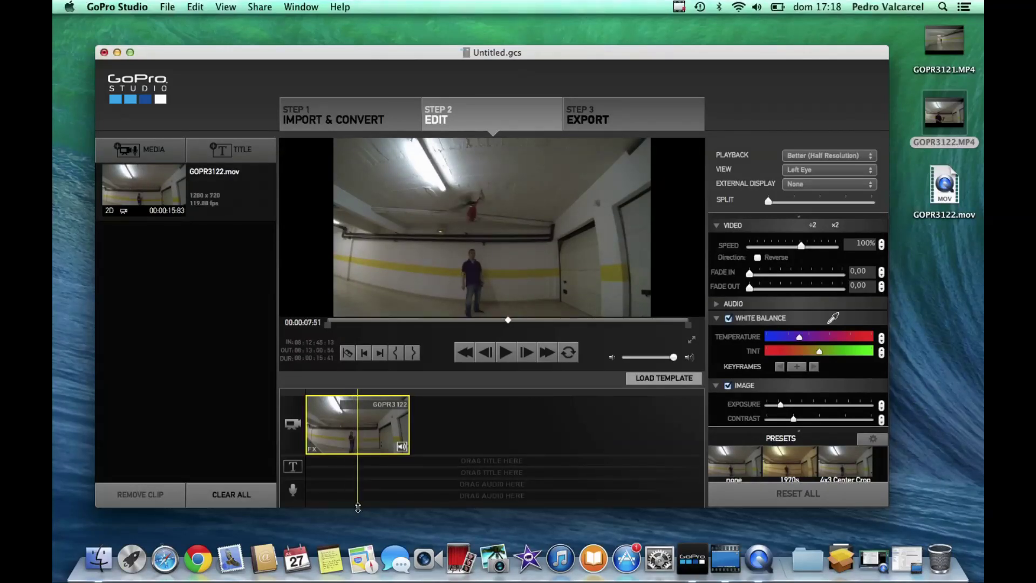
left_click(352, 354)
left_click(443, 441)
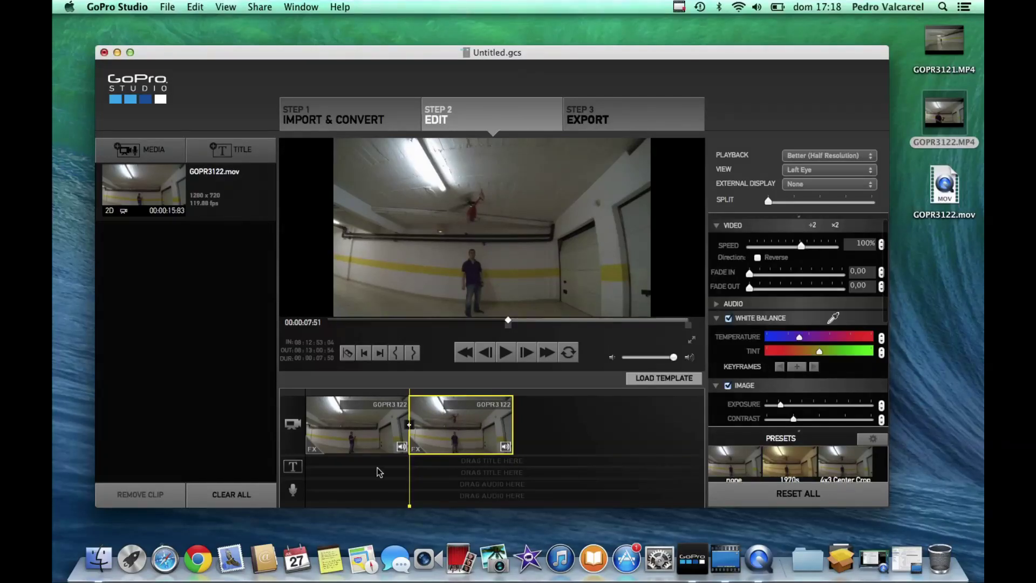
- Split the first segment on the video track at 00:00:07:16, just before its end
left_click(352, 436)
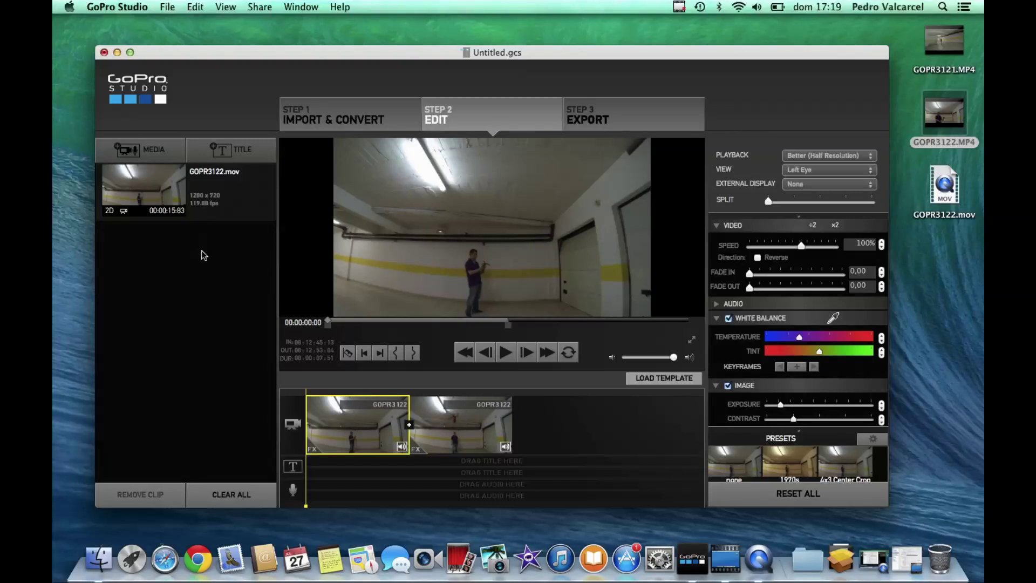
left_click(468, 432)
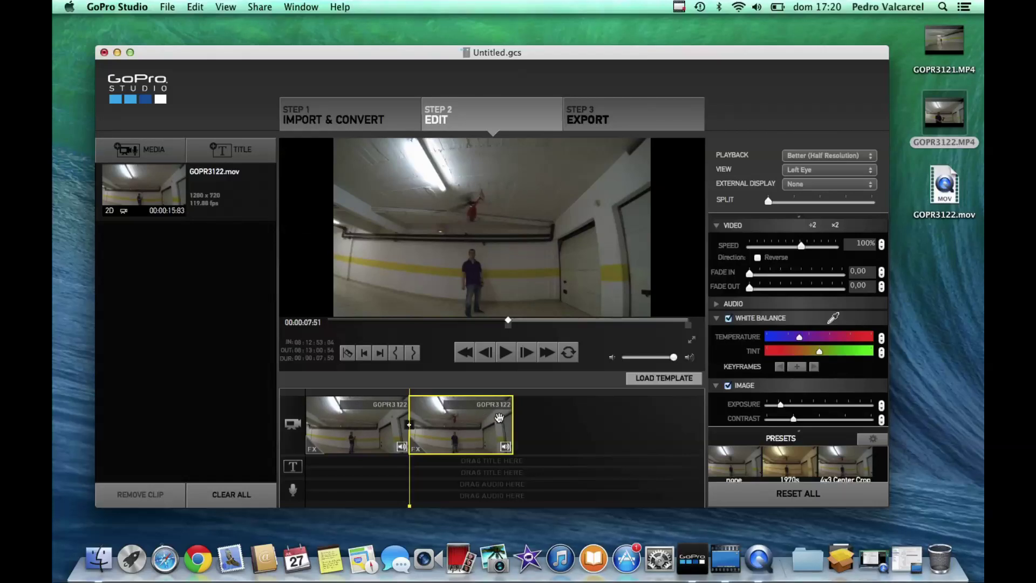
left_click(382, 426)
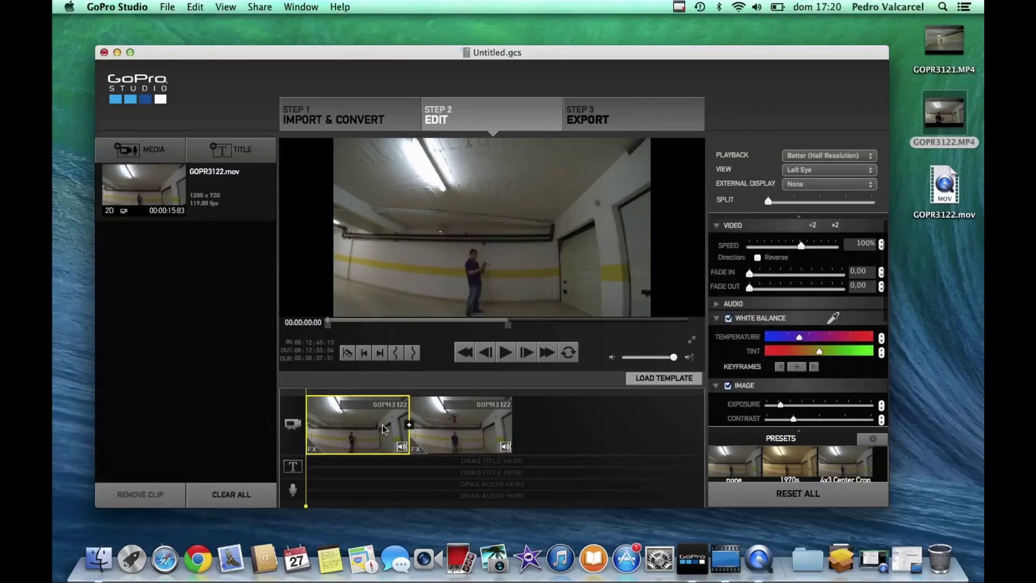
left_click(476, 425)
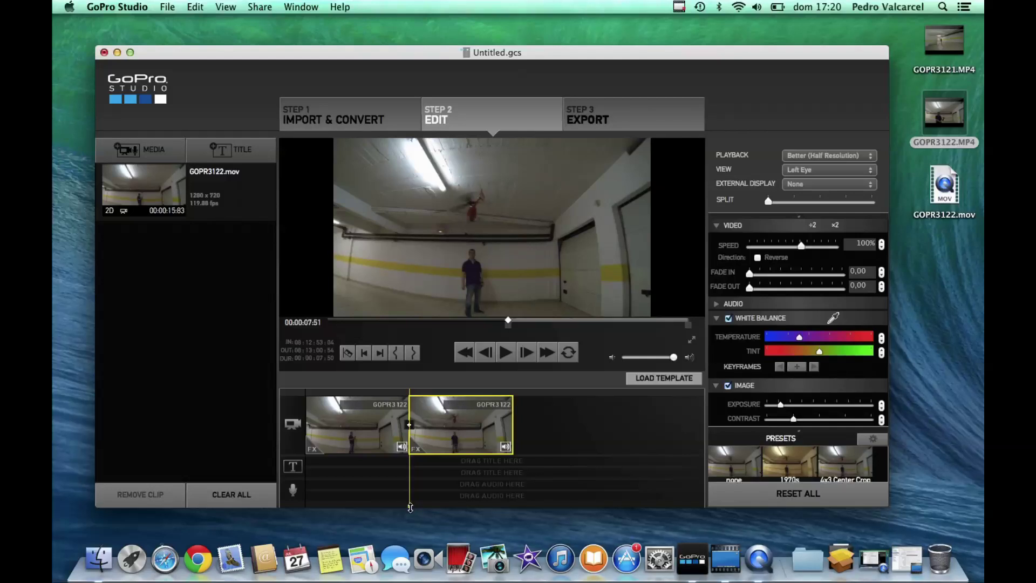
left_click_drag(407, 508, 406, 507)
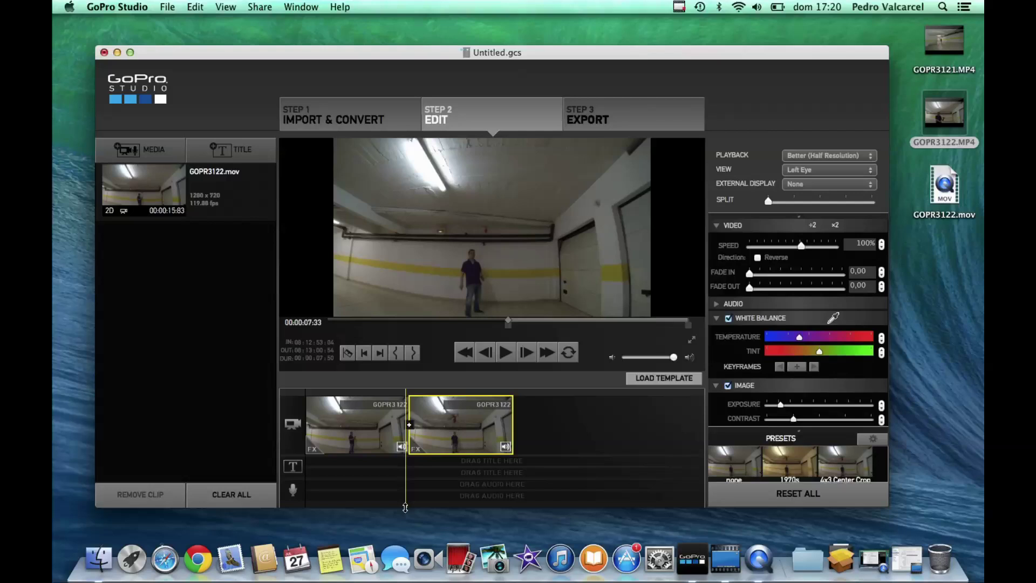
left_click(378, 427)
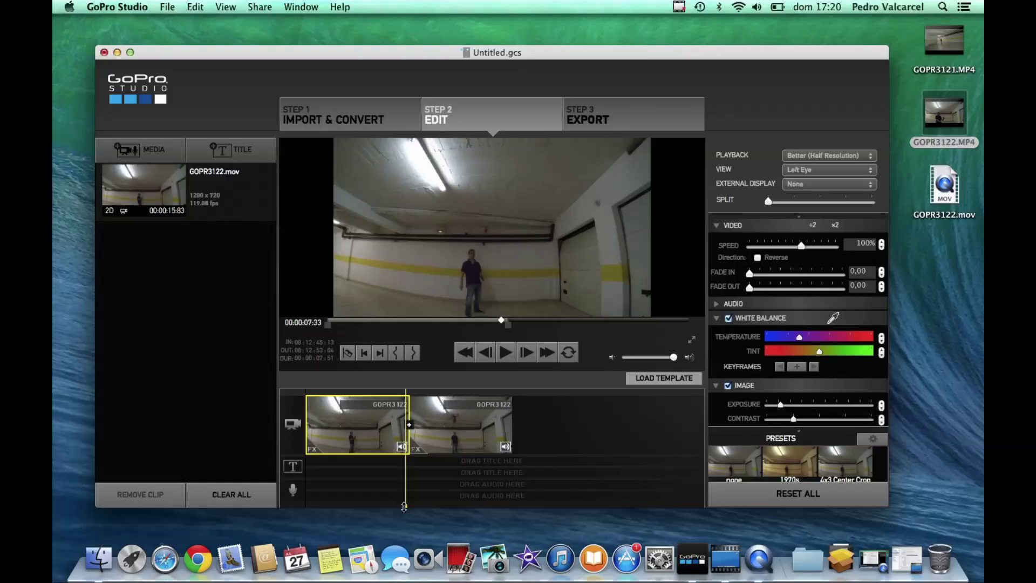
left_click_drag(403, 507, 402, 507)
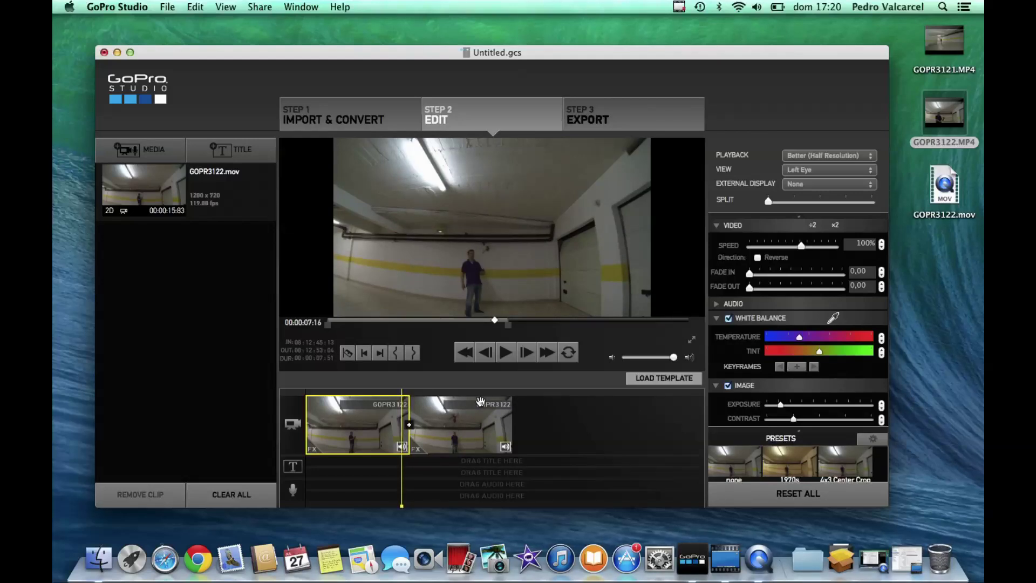
left_click(348, 354)
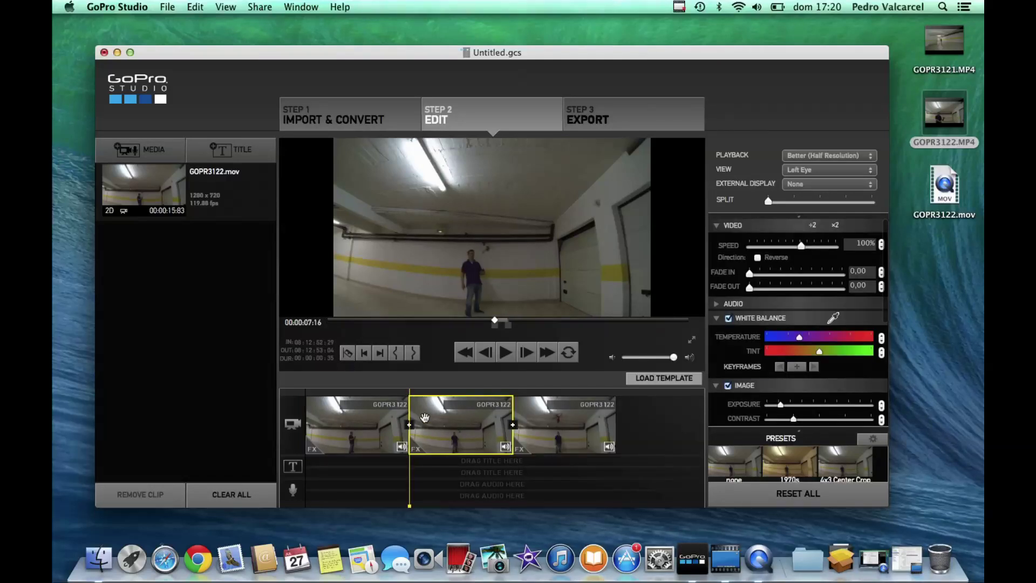
- Split the last segment on the video track at 00:00:08:15
left_click(364, 414)
left_click(457, 413)
left_click(556, 432)
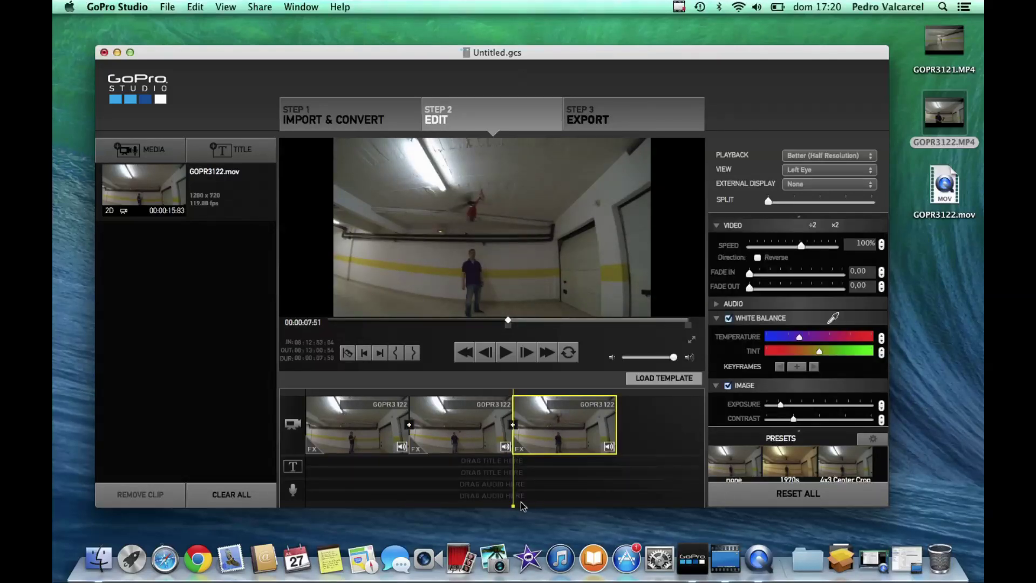
left_click_drag(515, 506, 518, 508)
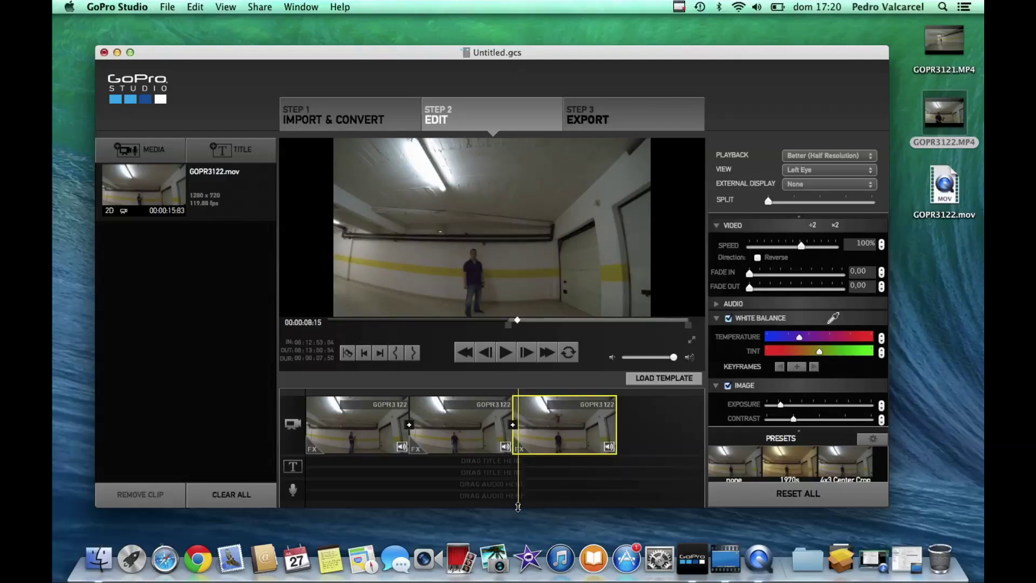
left_click(348, 353)
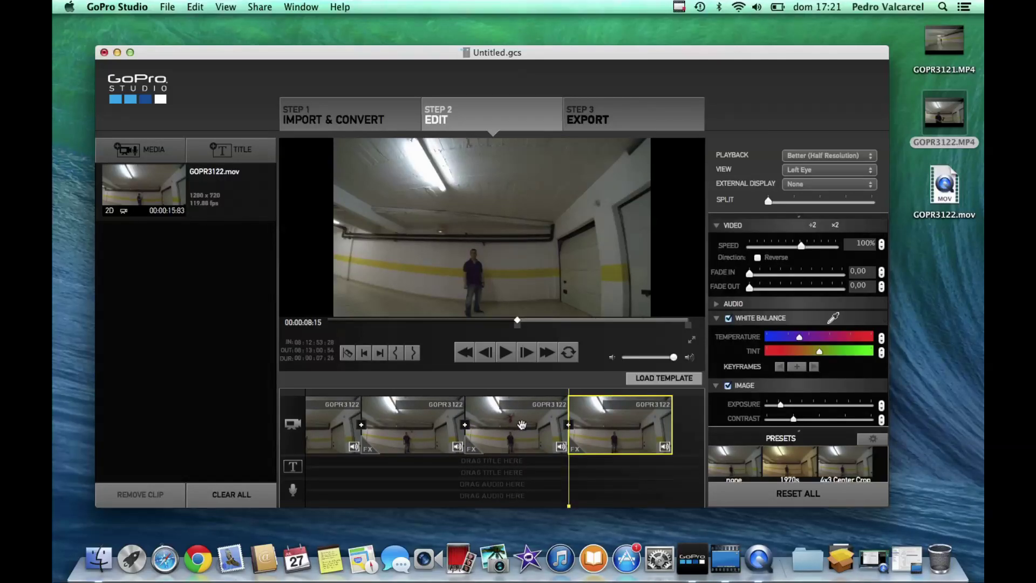
- Set the playback speed of the second segment to 20%
left_click(437, 424)
left_click(434, 425)
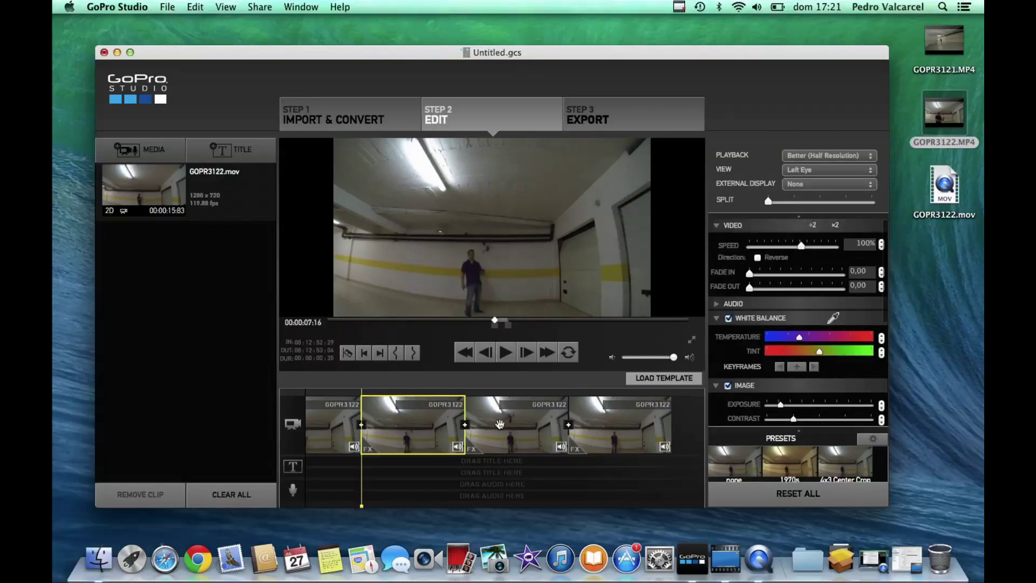
left_click(500, 425)
left_click(433, 423)
left_click(521, 421)
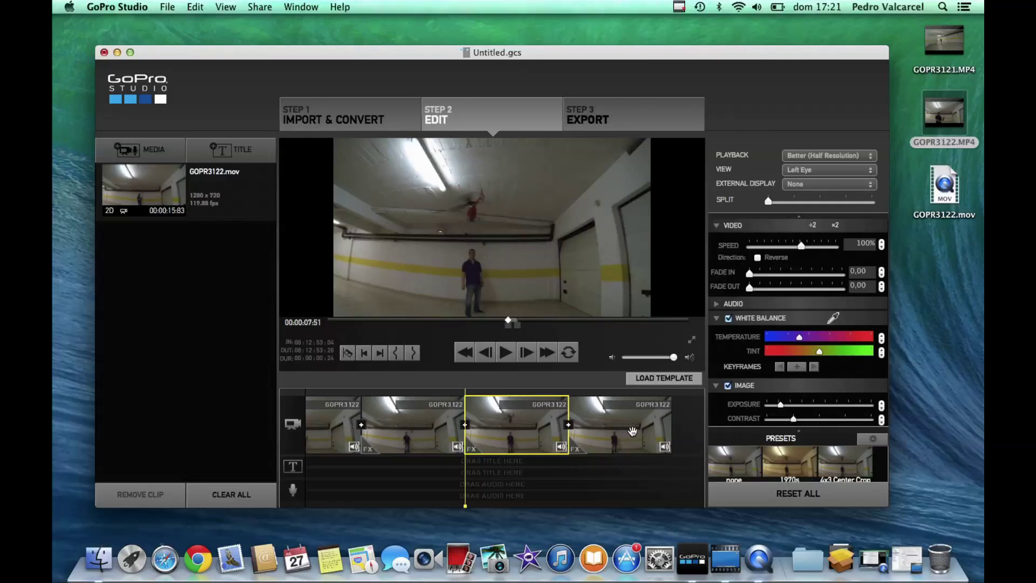
left_click(418, 431)
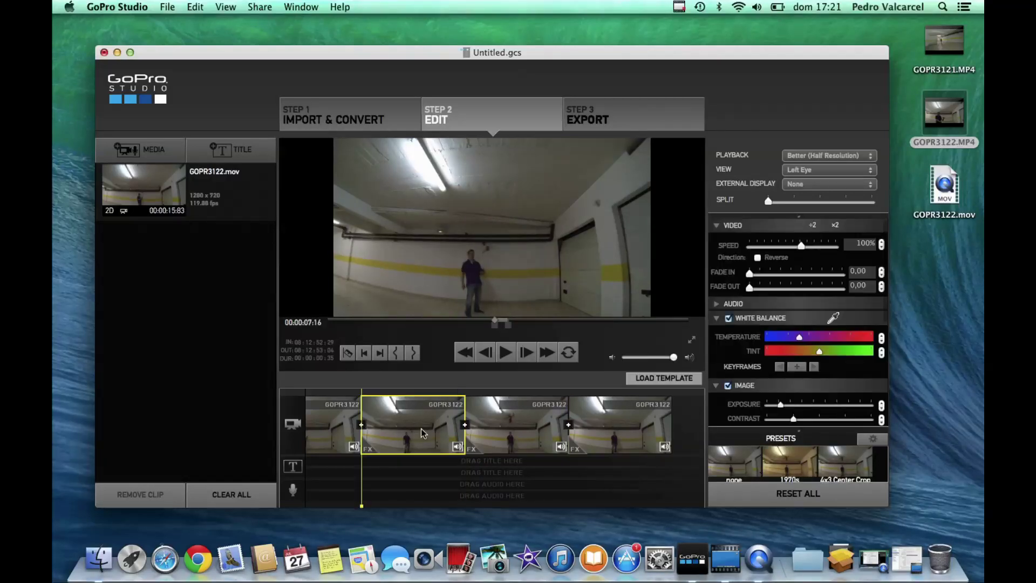
double_click(864, 244)
type("20")
- Set the playback speed of the third segment to 20%
left_click(515, 431)
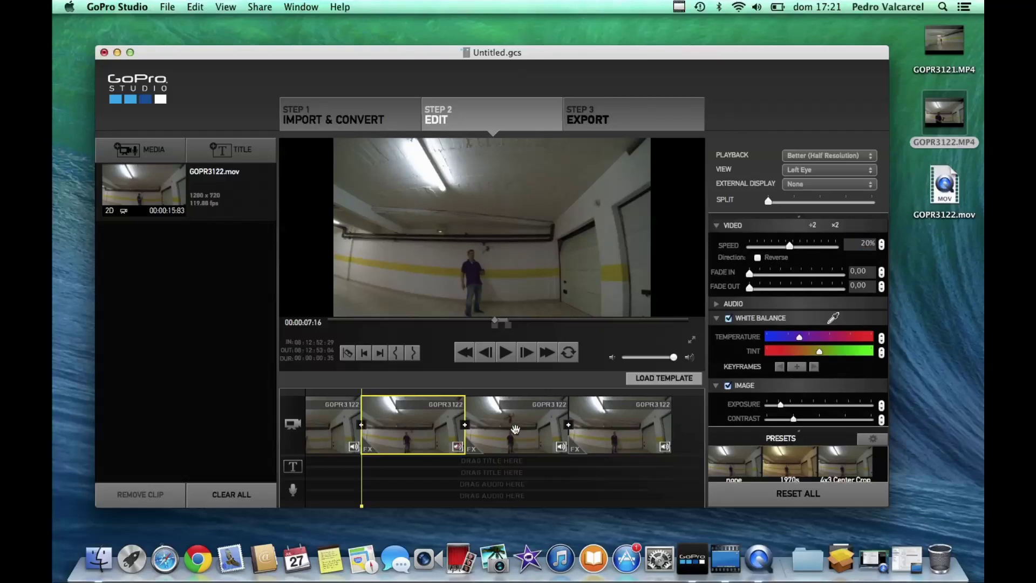
left_click(866, 244)
double_click(866, 244)
type("20")
key("Return")
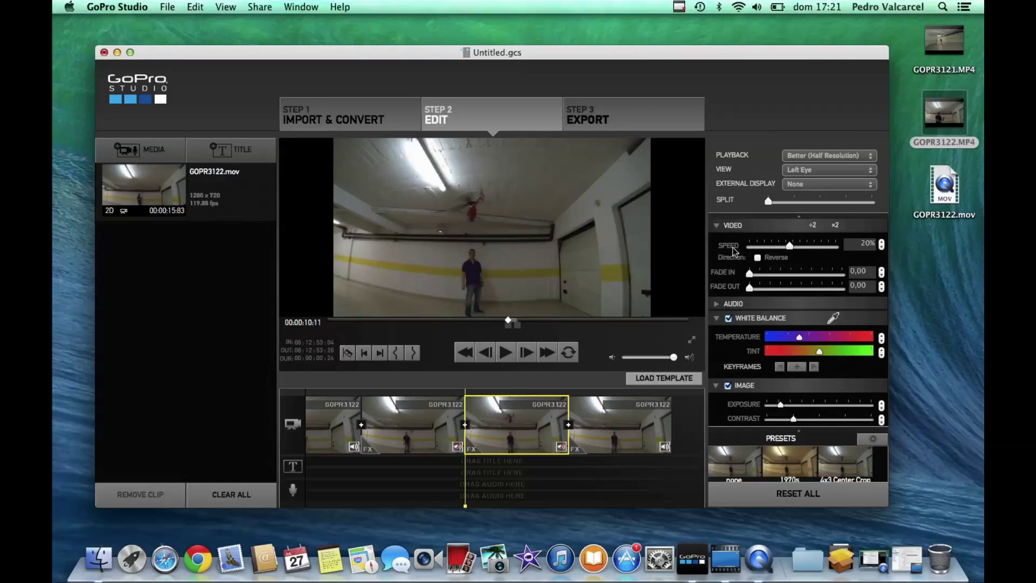
left_click(867, 244)
key("Return")
- Check the speed settings of the second and third segments
left_click(434, 434)
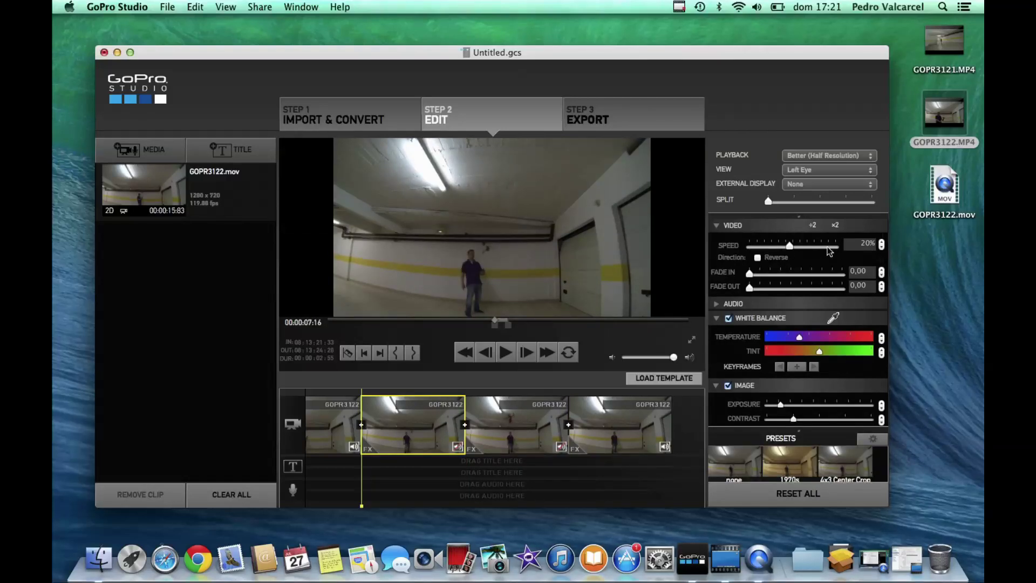
left_click(518, 400)
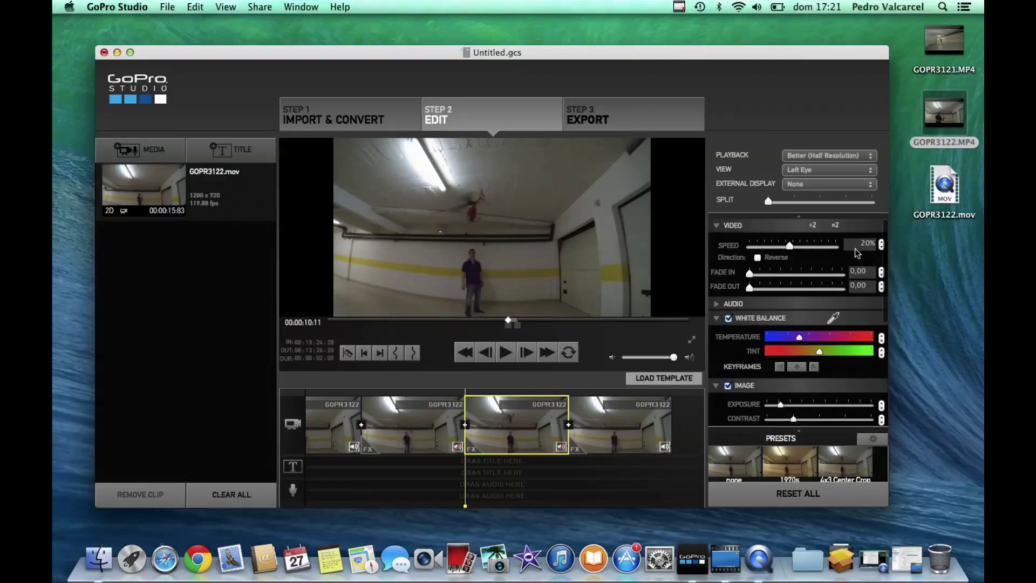
left_click(418, 428)
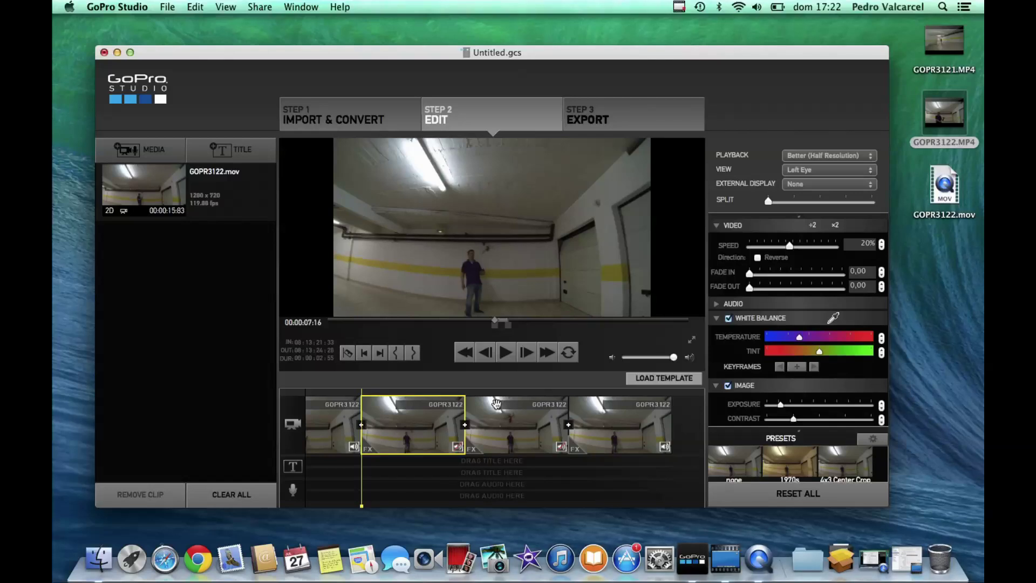
left_click(473, 423)
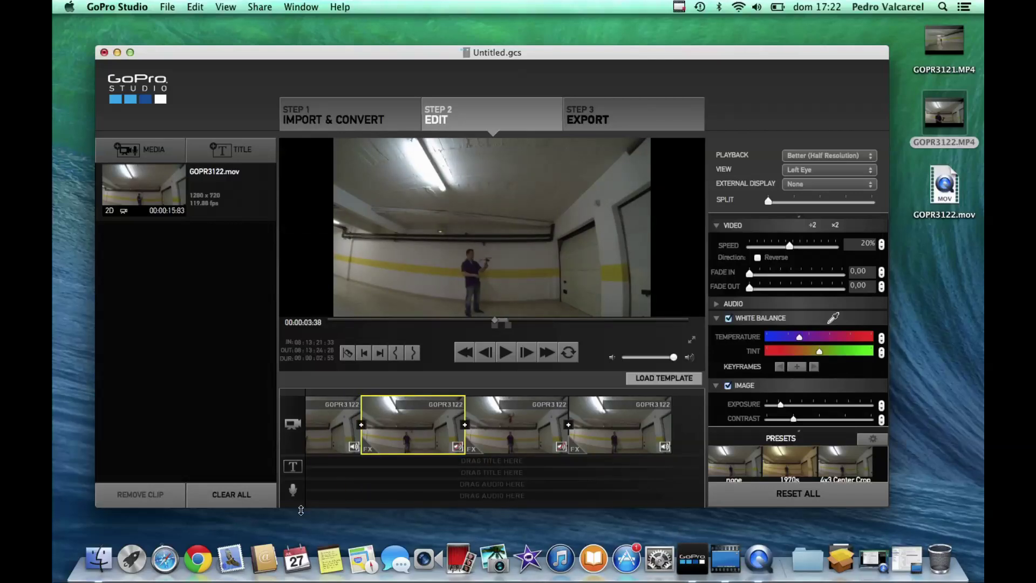
- Play the four-segment edit from the start of the timeline
left_click_drag(362, 507, 300, 508)
left_click(328, 450)
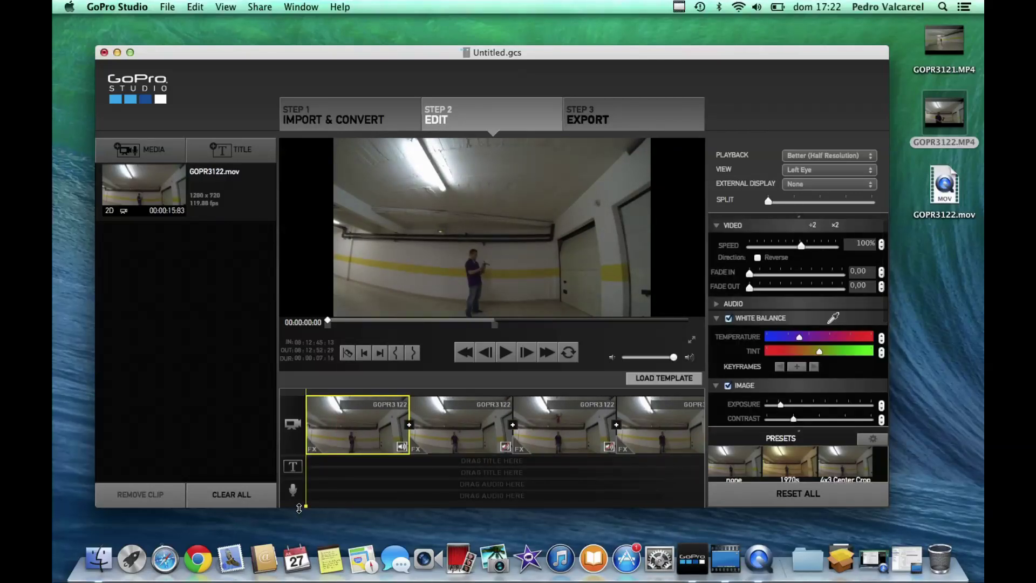
left_click(506, 354)
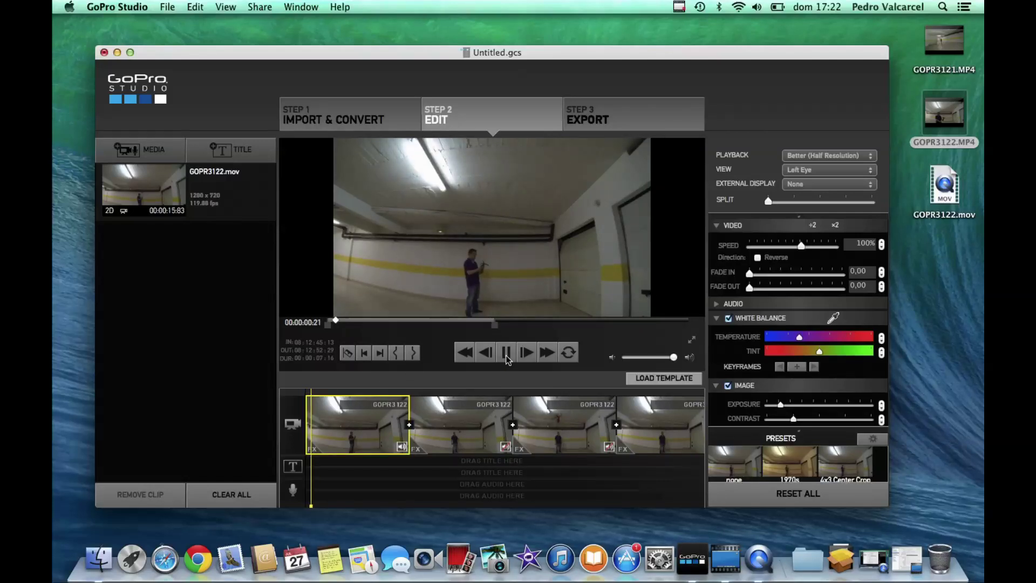